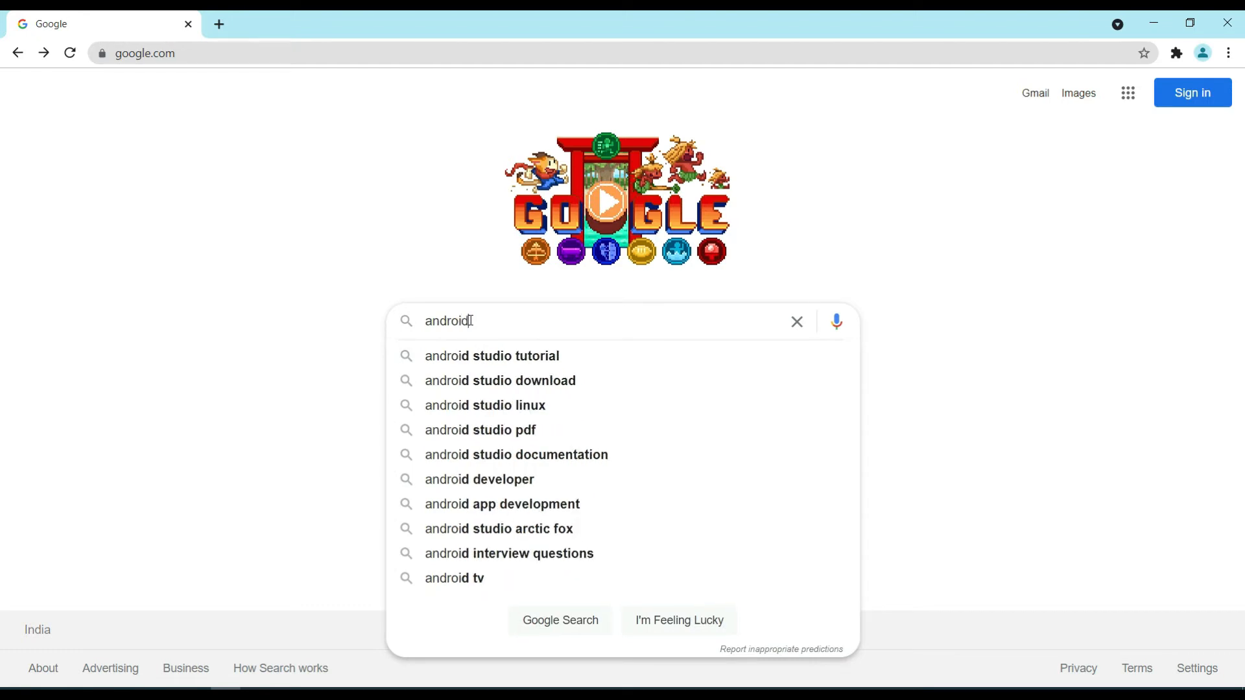
# Step: Search the web for "android studio" and open the official Android Studio download page
pyautogui.press('Return')
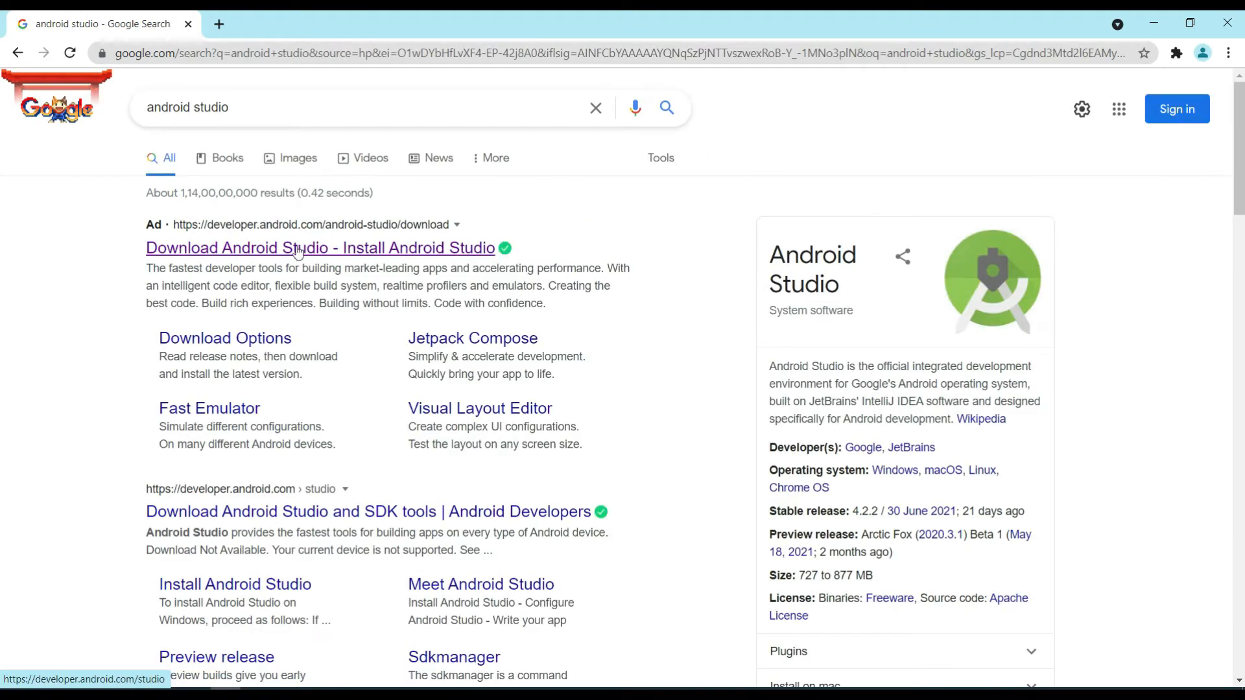
pyautogui.click(297, 249)
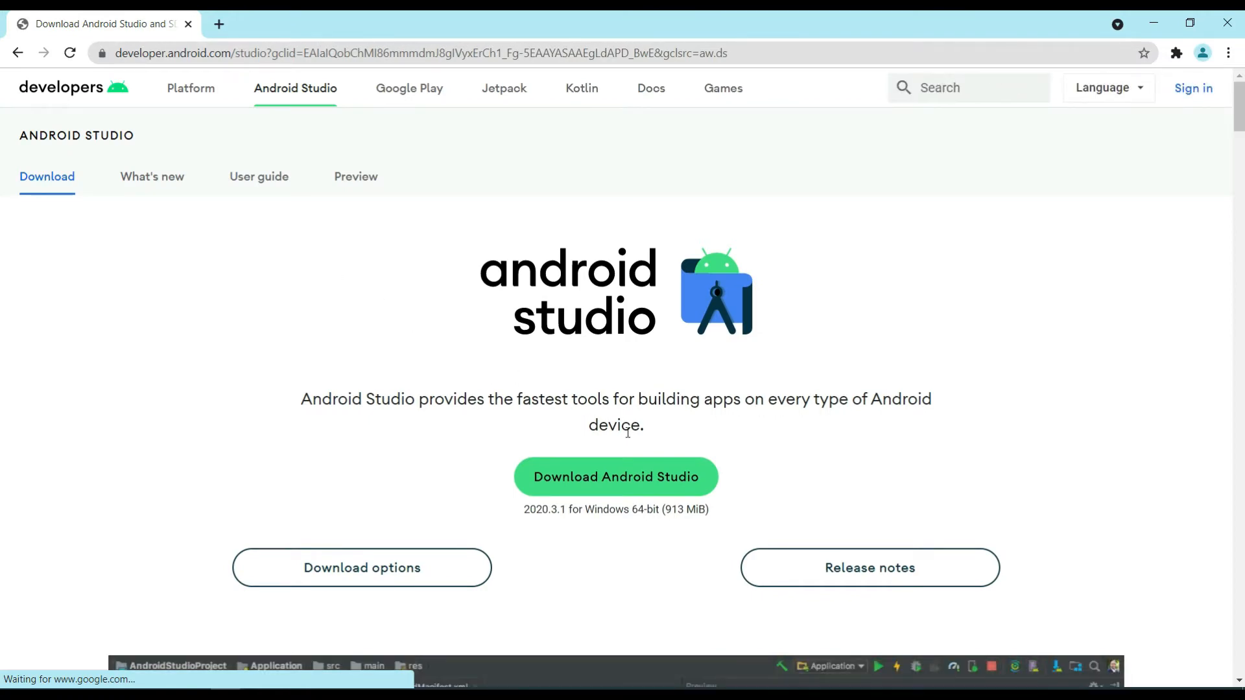
# Step: Accept the license terms, download android-studio-2020.3.1.22-windows.exe and dismiss the badge notice
pyautogui.click(610, 481)
pyautogui.scroll(-20, 610, 477)
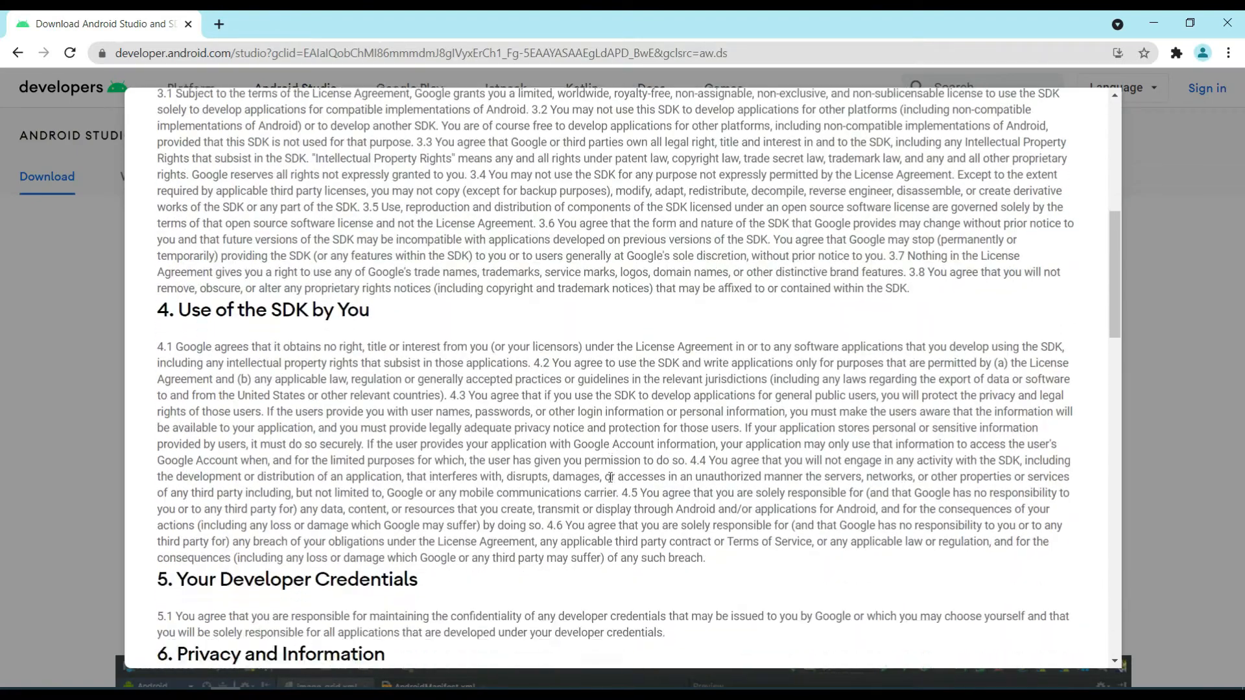
pyautogui.scroll(-6, 610, 478)
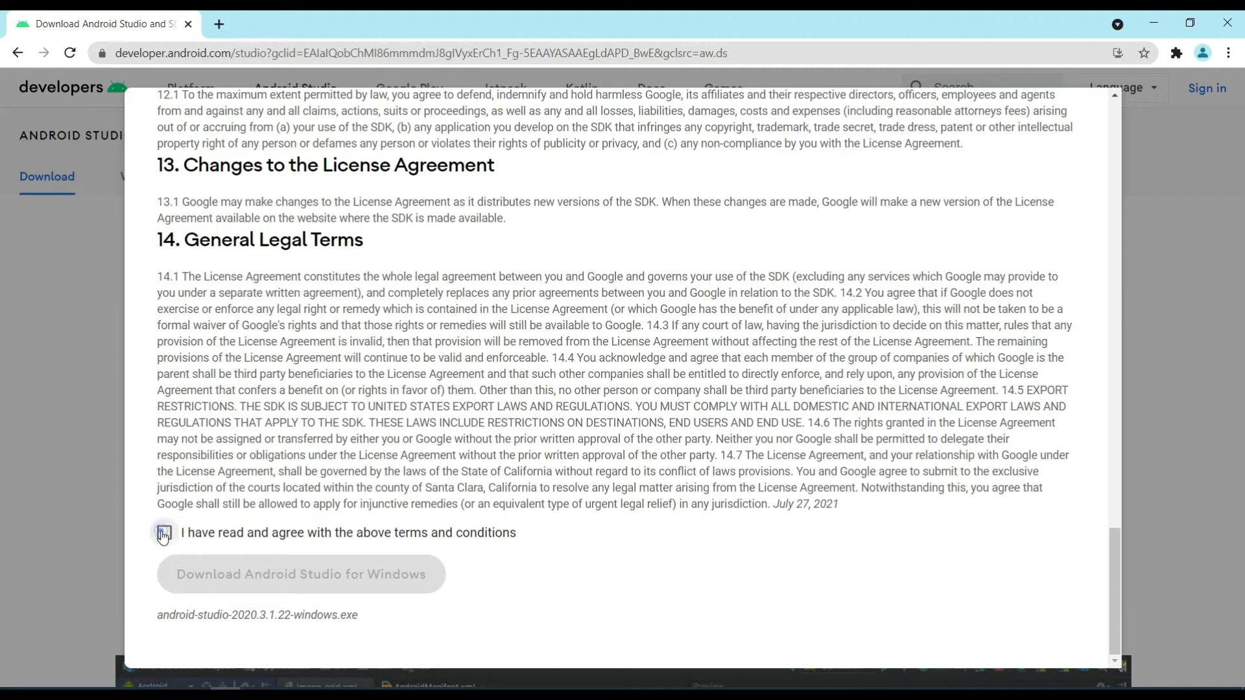
pyautogui.click(164, 533)
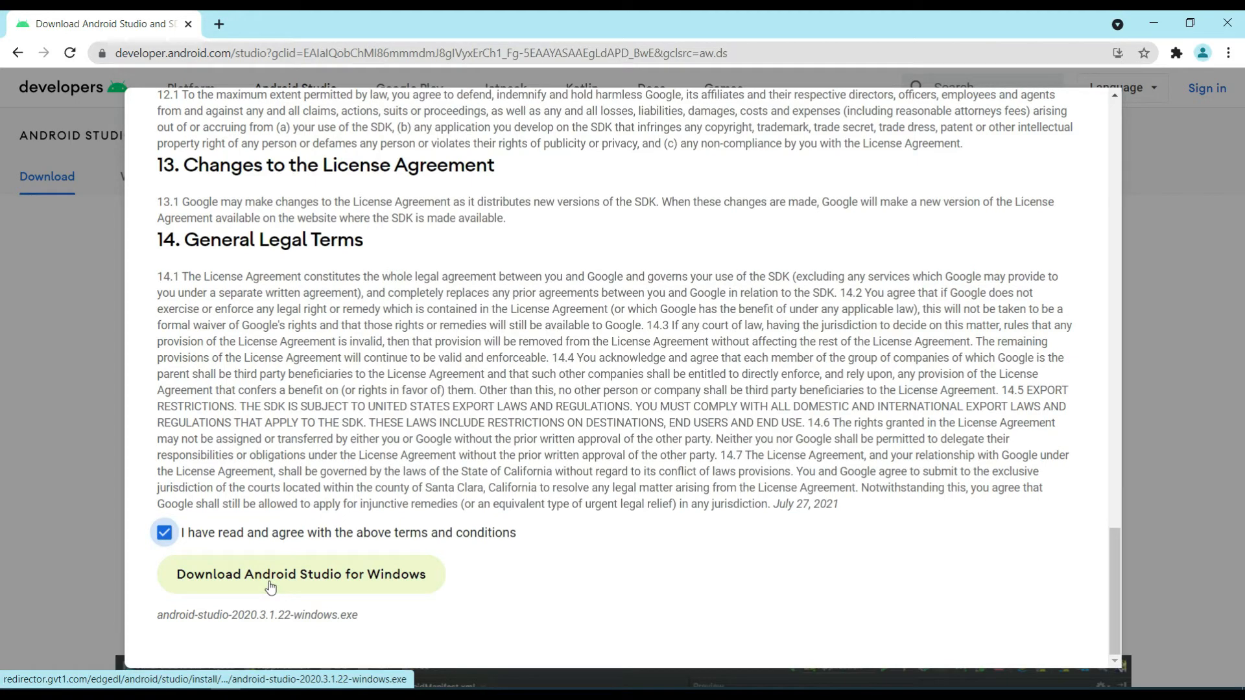
pyautogui.click(271, 587)
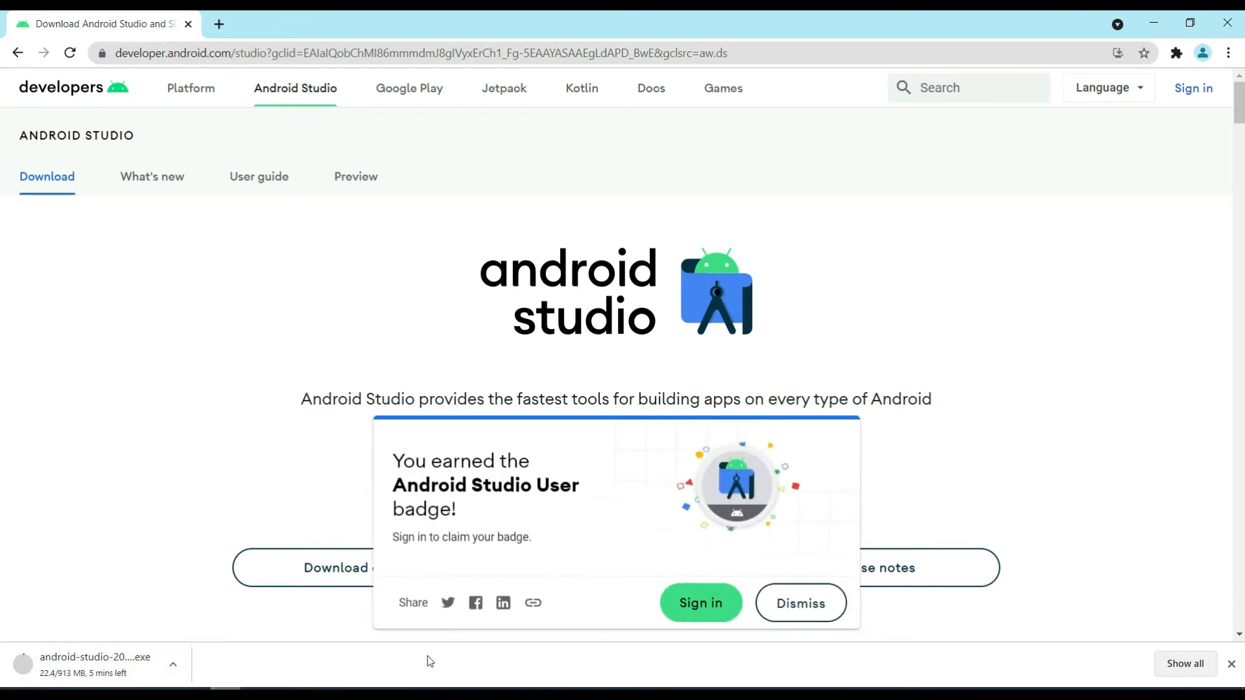
pyautogui.click(799, 596)
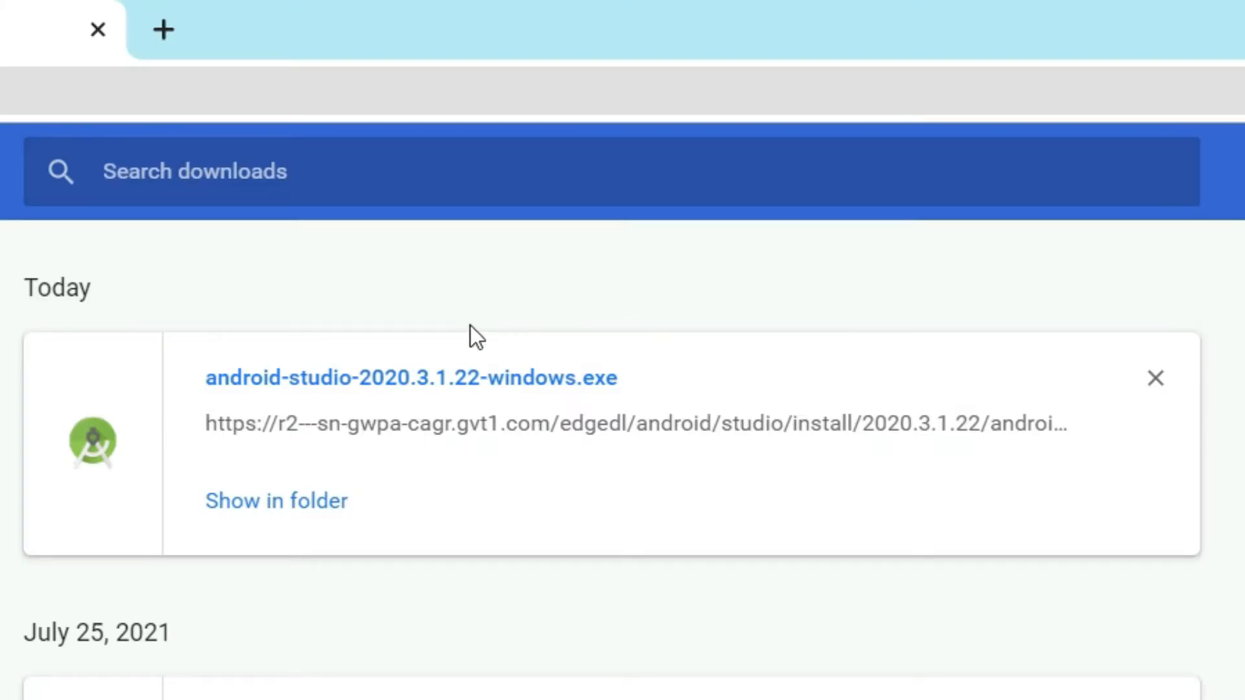
# Step: Run the downloaded installer with Android Virtual Device included, install to C:\Program Files\Android\Android Studio, and start Android Studio on completion
pyautogui.click(422, 374)
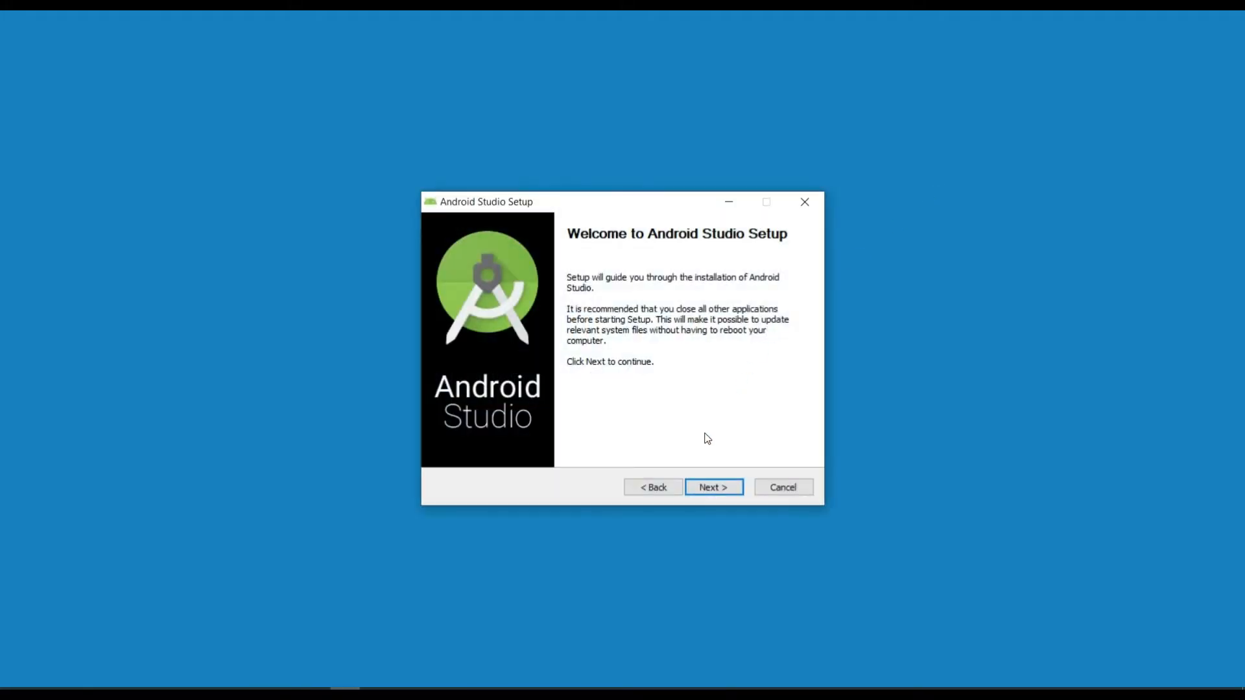
pyautogui.click(706, 483)
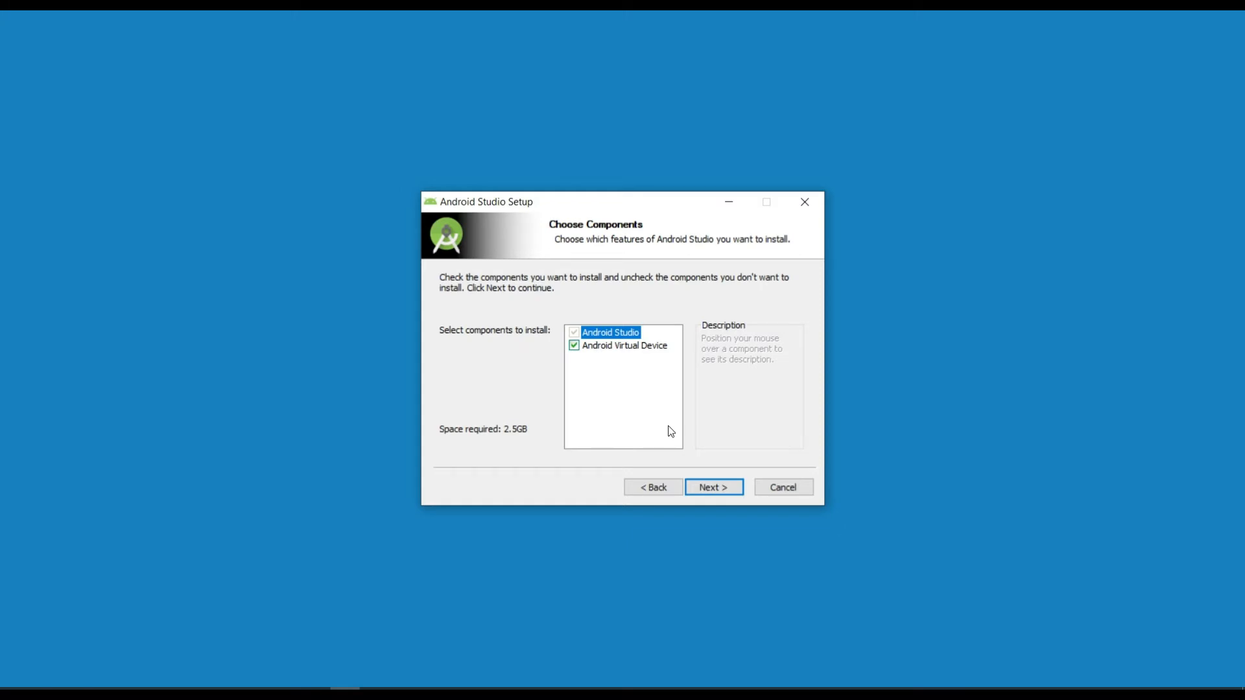
pyautogui.click(718, 489)
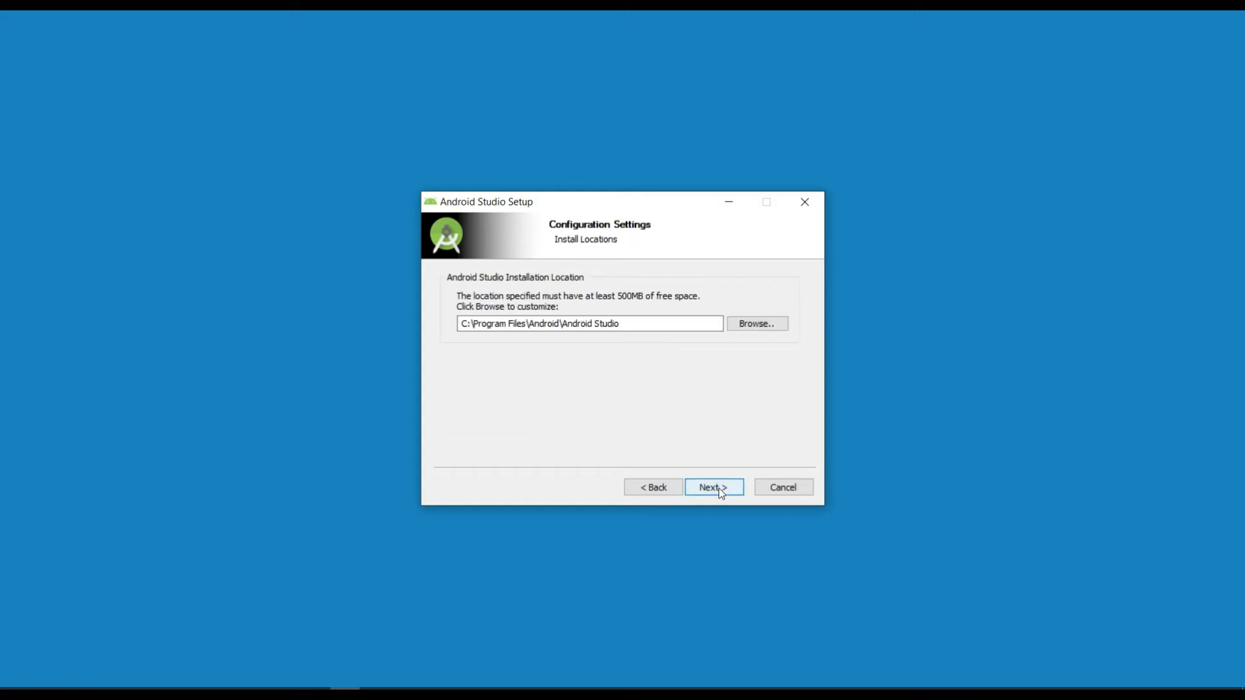
pyautogui.click(706, 489)
pyautogui.click(706, 490)
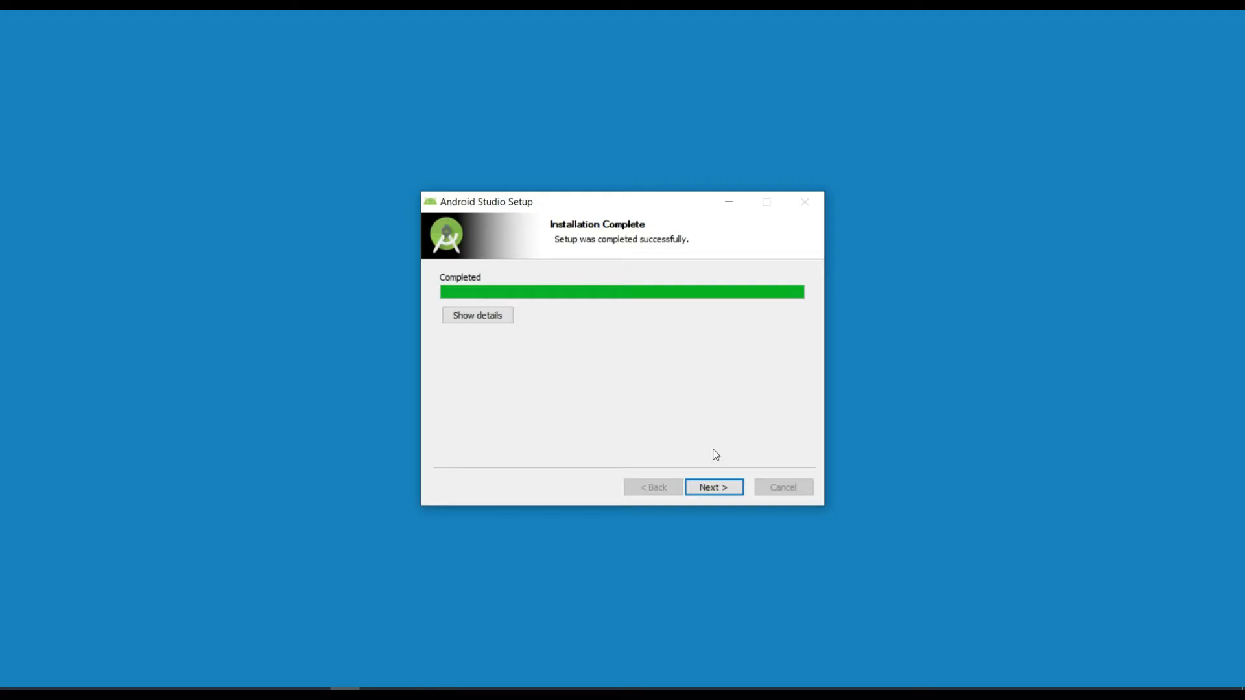
pyautogui.click(717, 489)
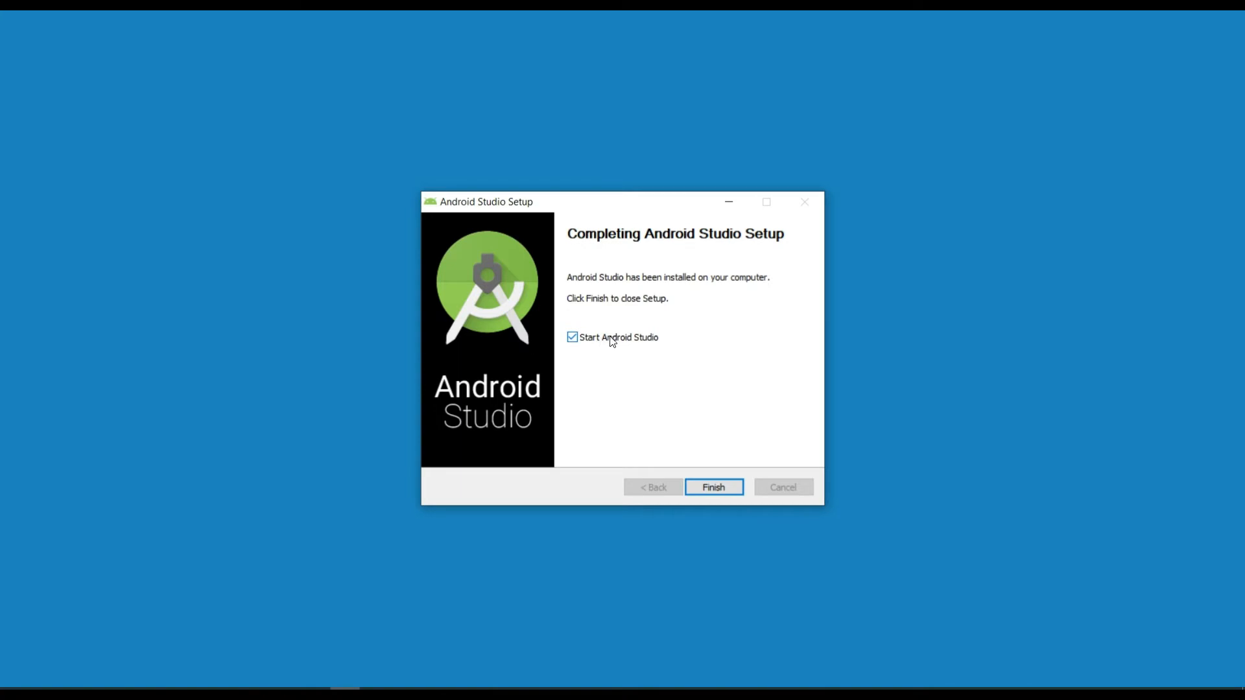
pyautogui.click(712, 488)
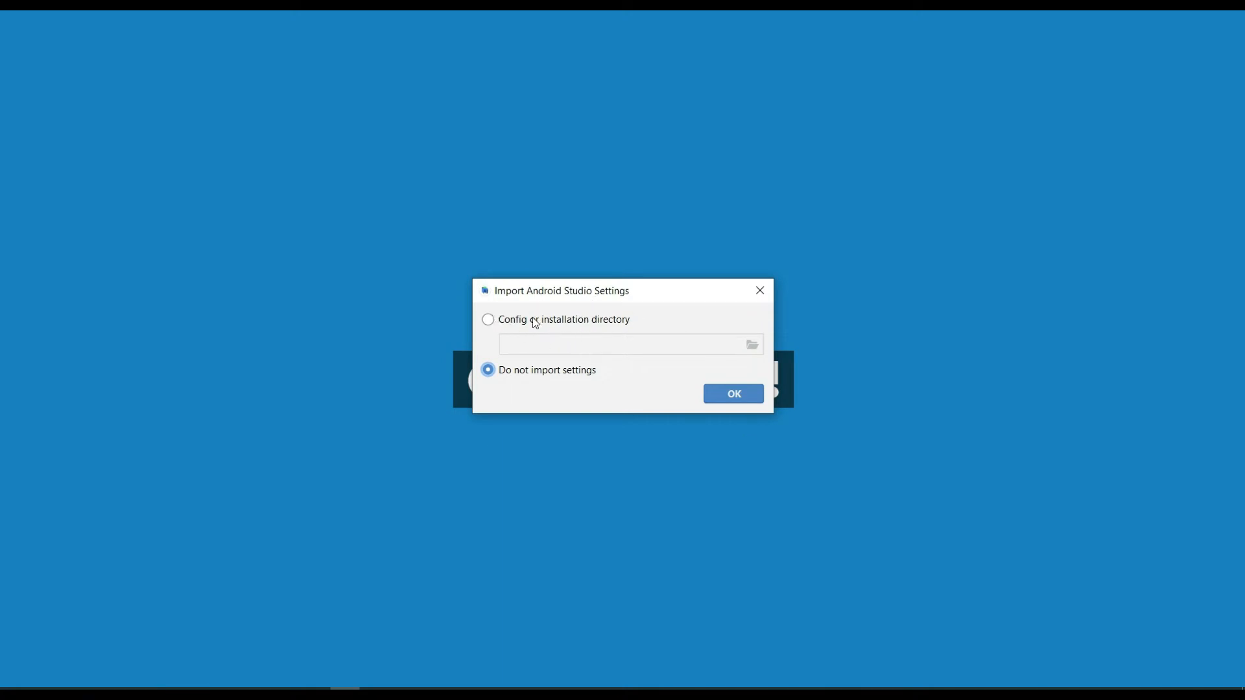
# Step: Choose not to import earlier settings and agree to send usage statistics to Google
pyautogui.click(503, 371)
pyautogui.click(725, 396)
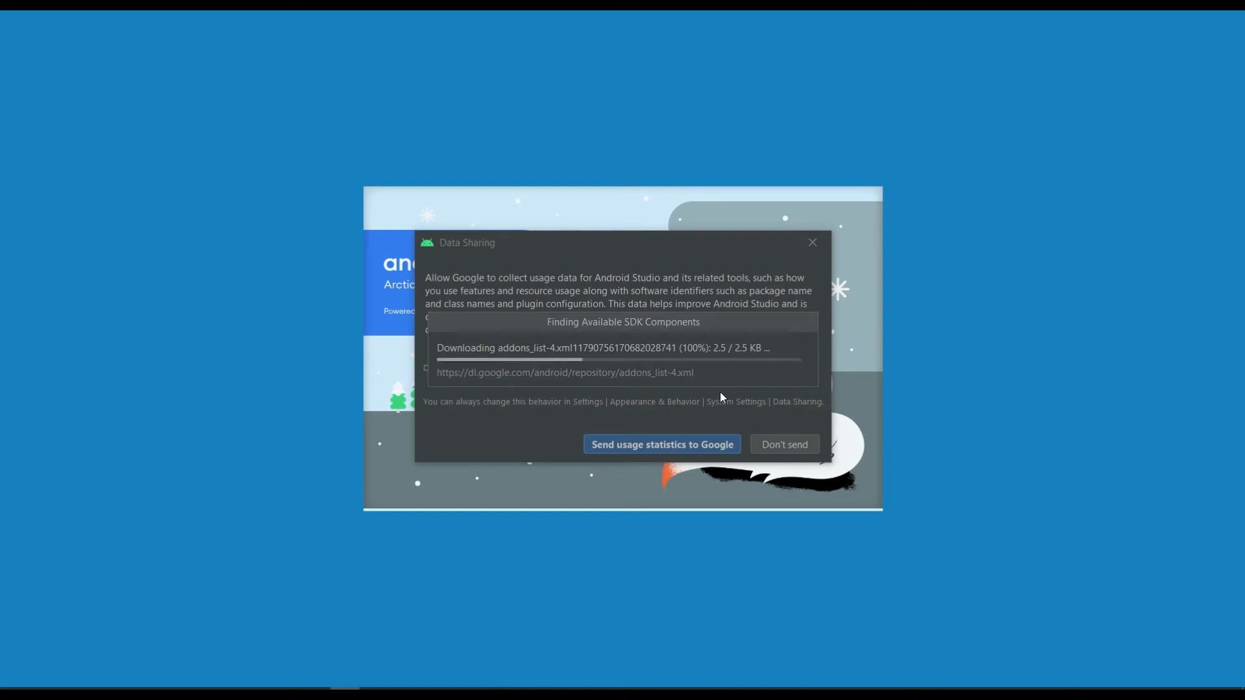
pyautogui.click(689, 443)
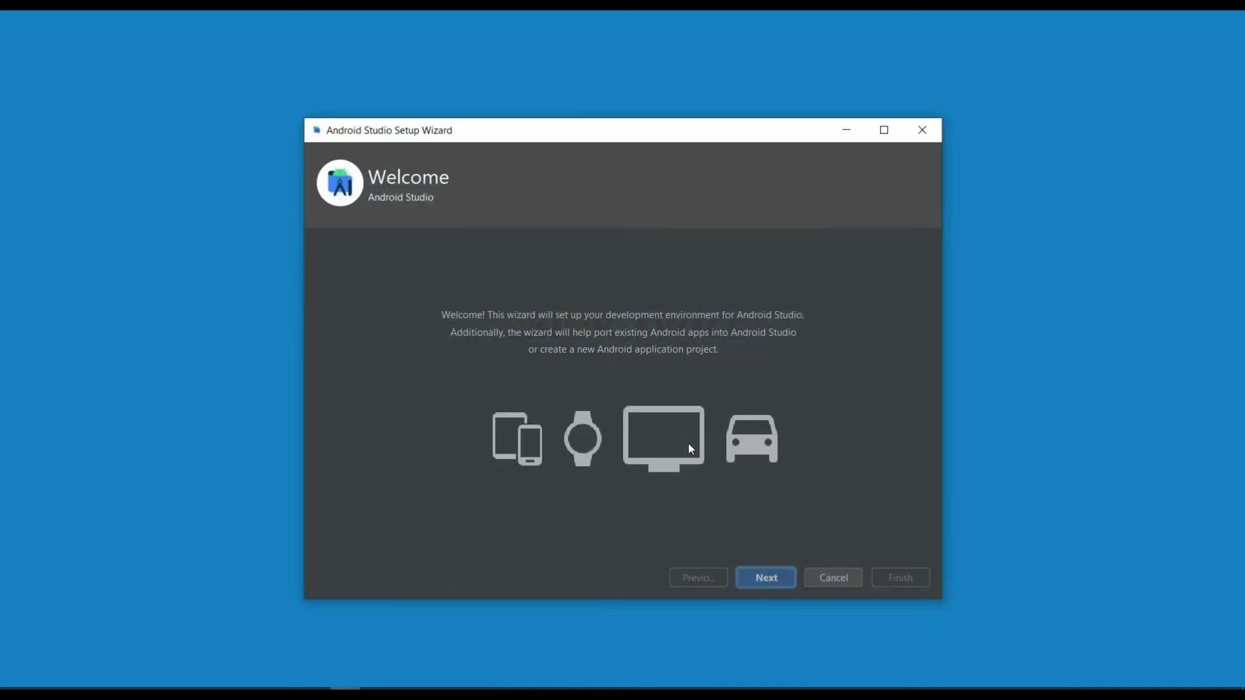
# Step: Choose the Custom install type and accept C:\Program Files\Android\Android Studio\jre as the default JDK location
pyautogui.click(767, 578)
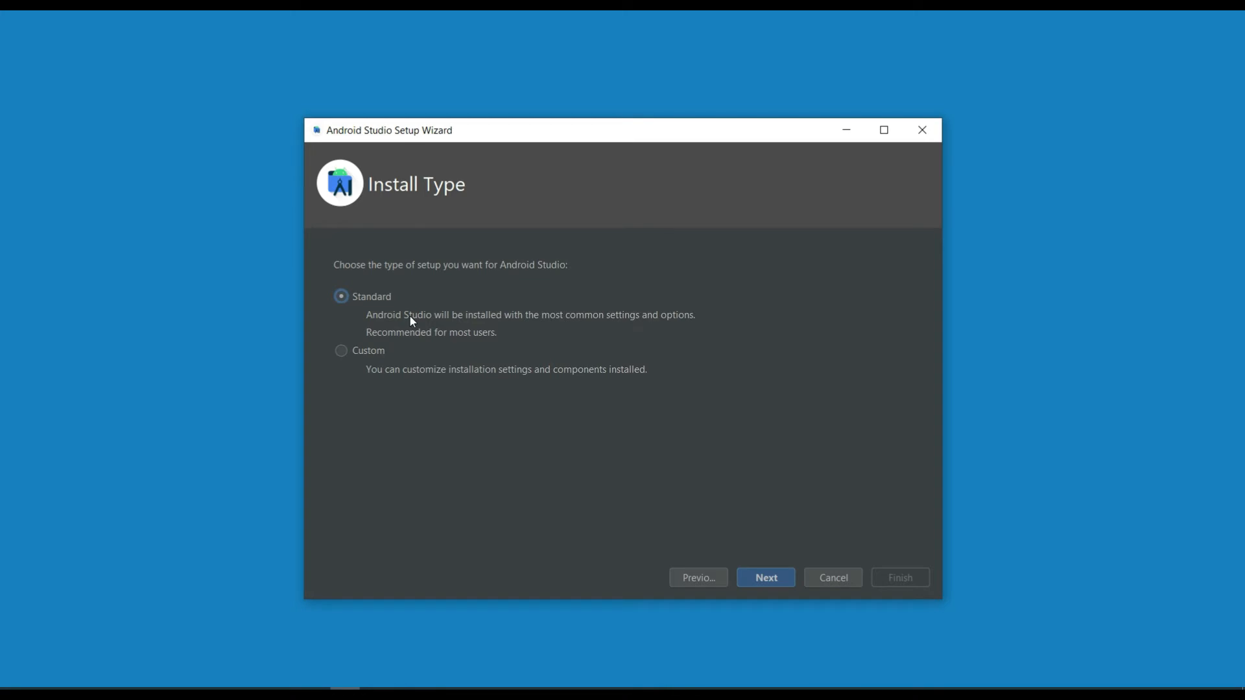
pyautogui.click(346, 355)
pyautogui.click(774, 581)
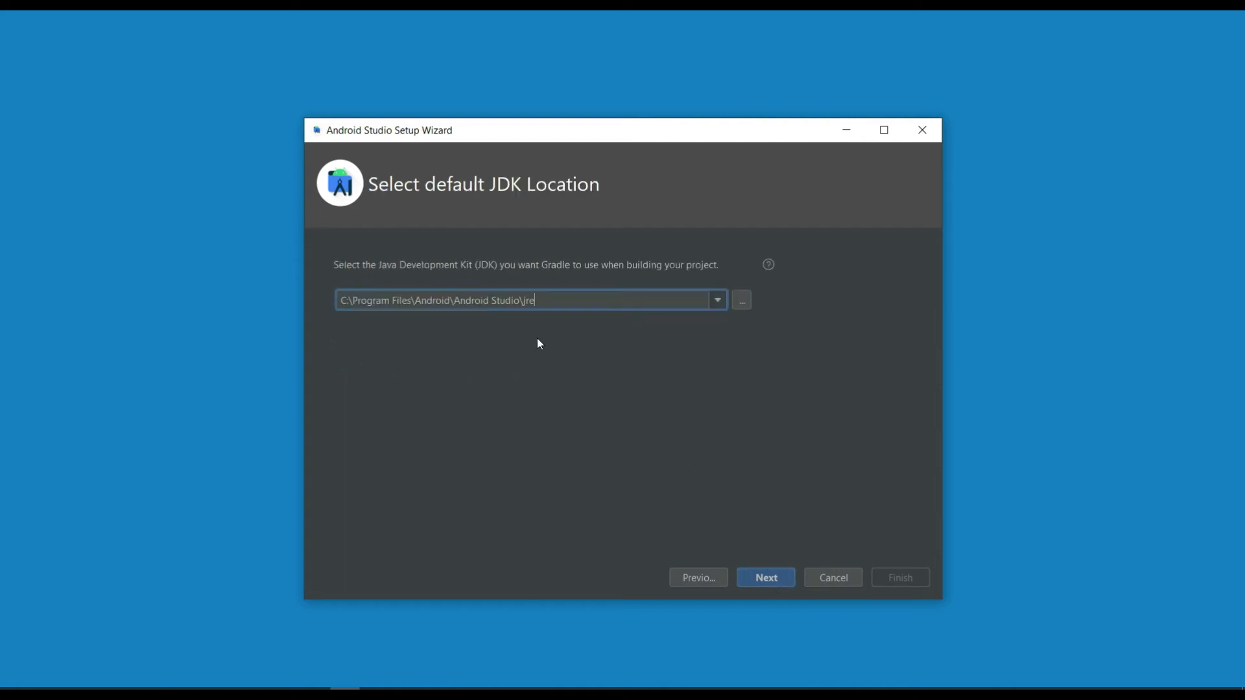
pyautogui.click(772, 572)
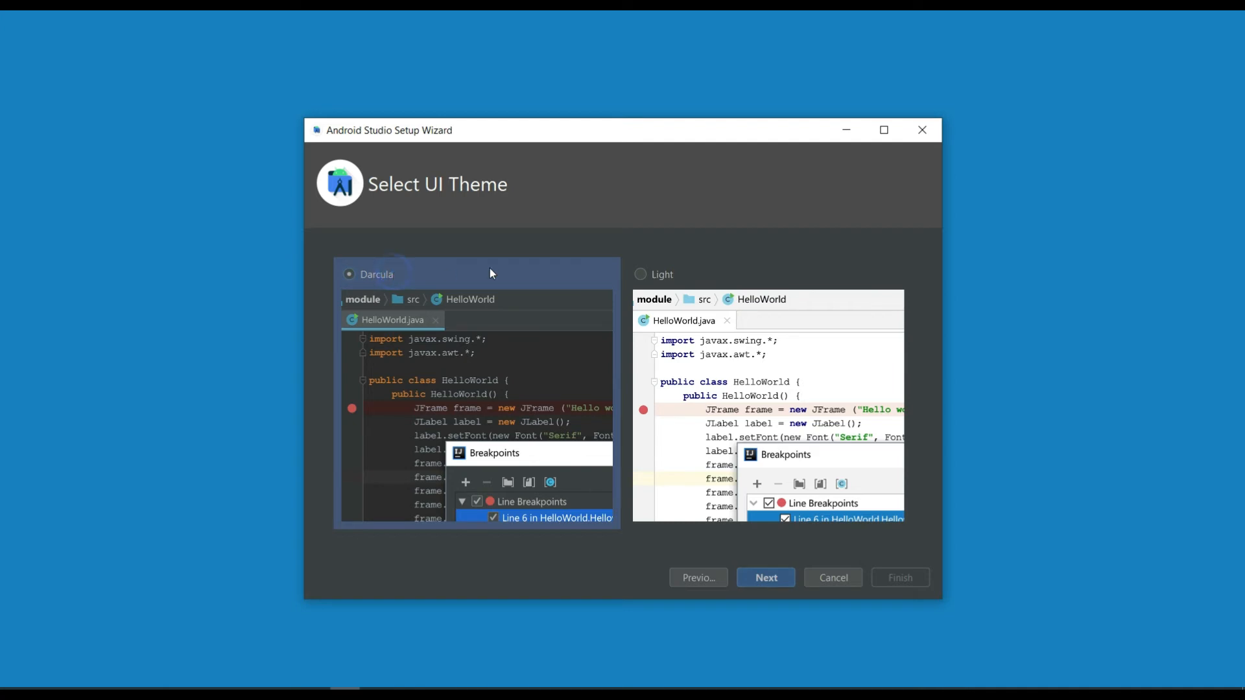
# Step: Compare the Light theme with Darcula and set Darcula as the UI theme
pyautogui.click(651, 285)
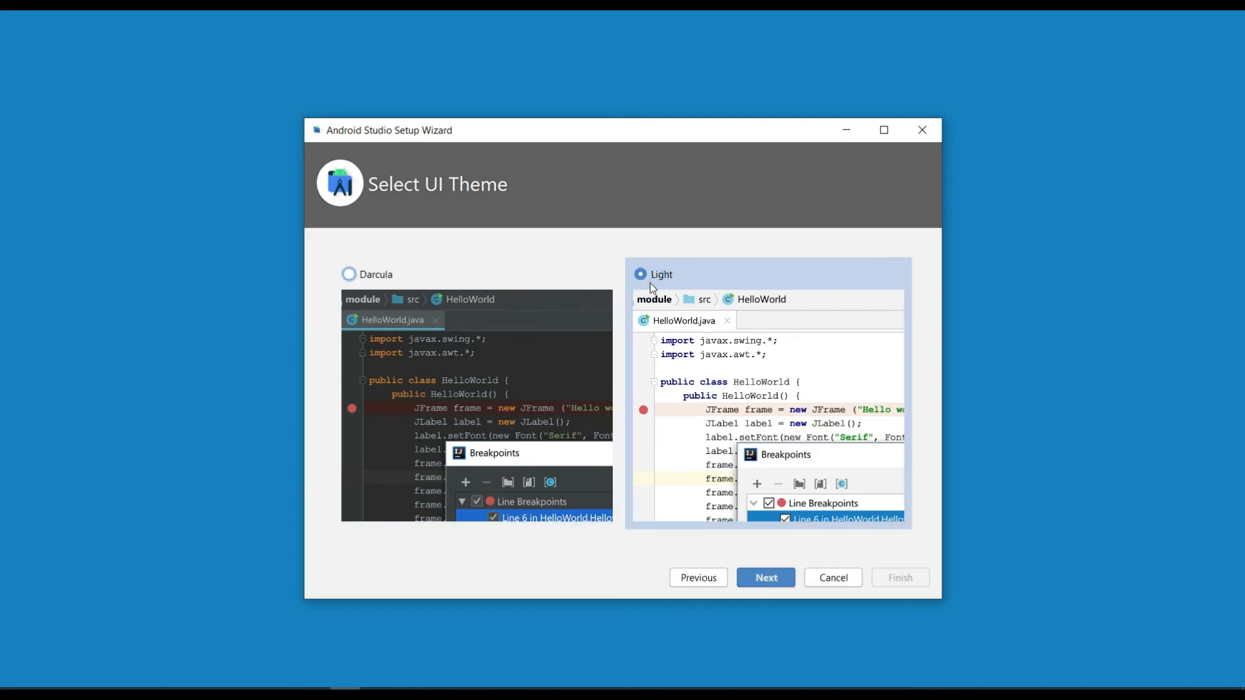
pyautogui.click(368, 277)
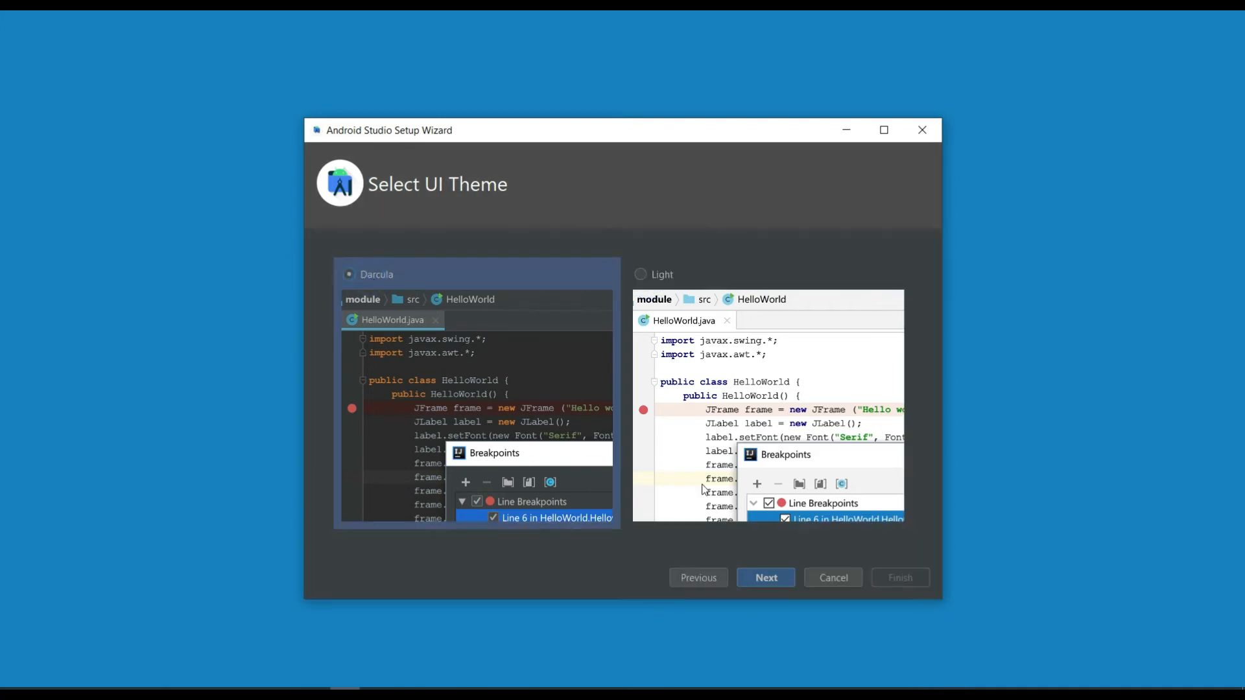
pyautogui.click(772, 570)
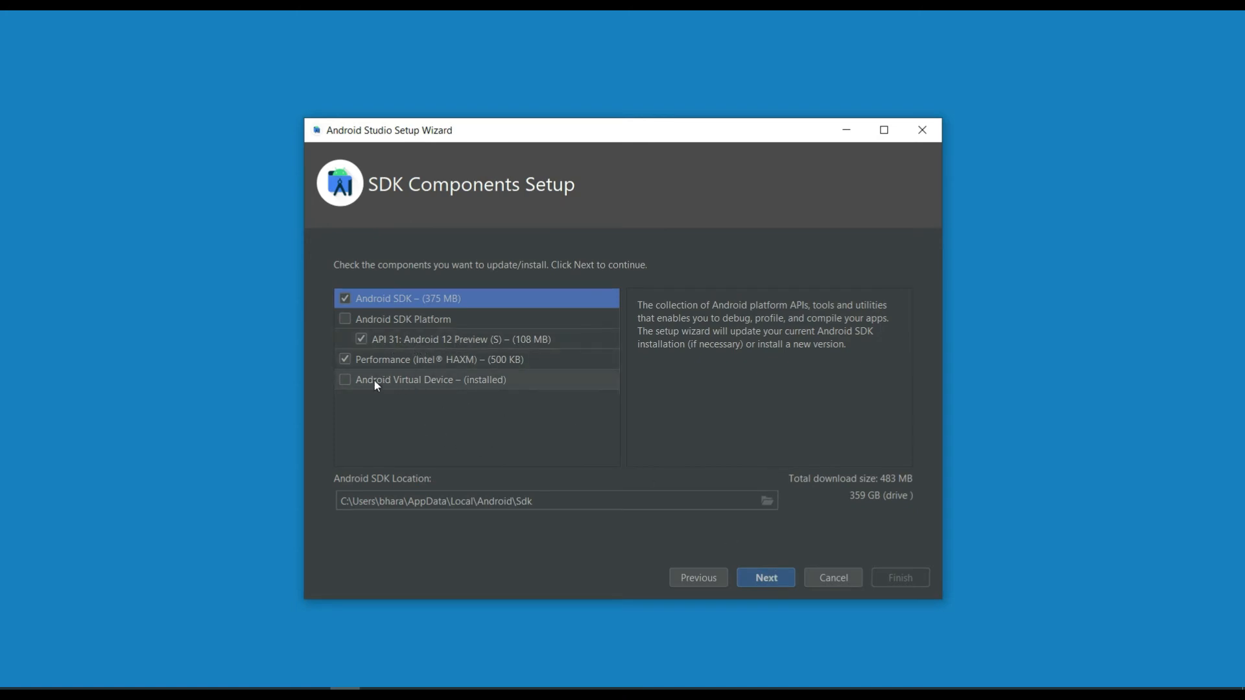
# Step: Review the SDK components and accept the default selection and SDK location, with an emulator RAM allocation of 2,048 MiB
pyautogui.click(413, 379)
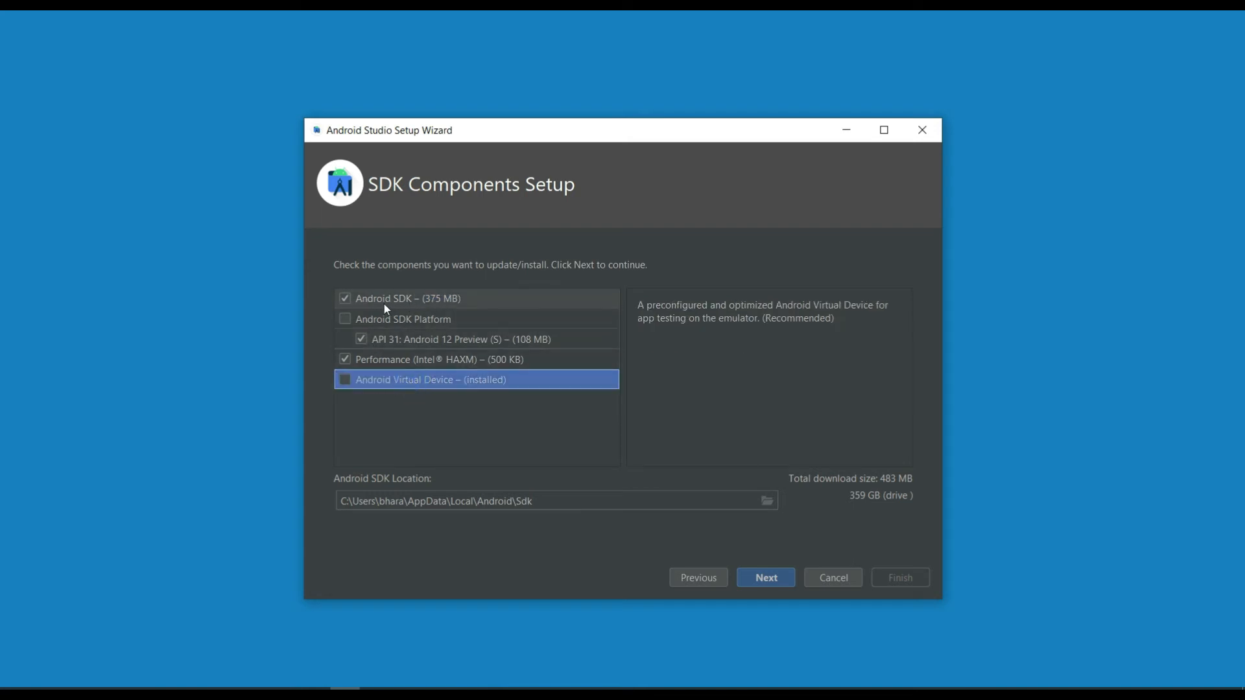
pyautogui.click(390, 320)
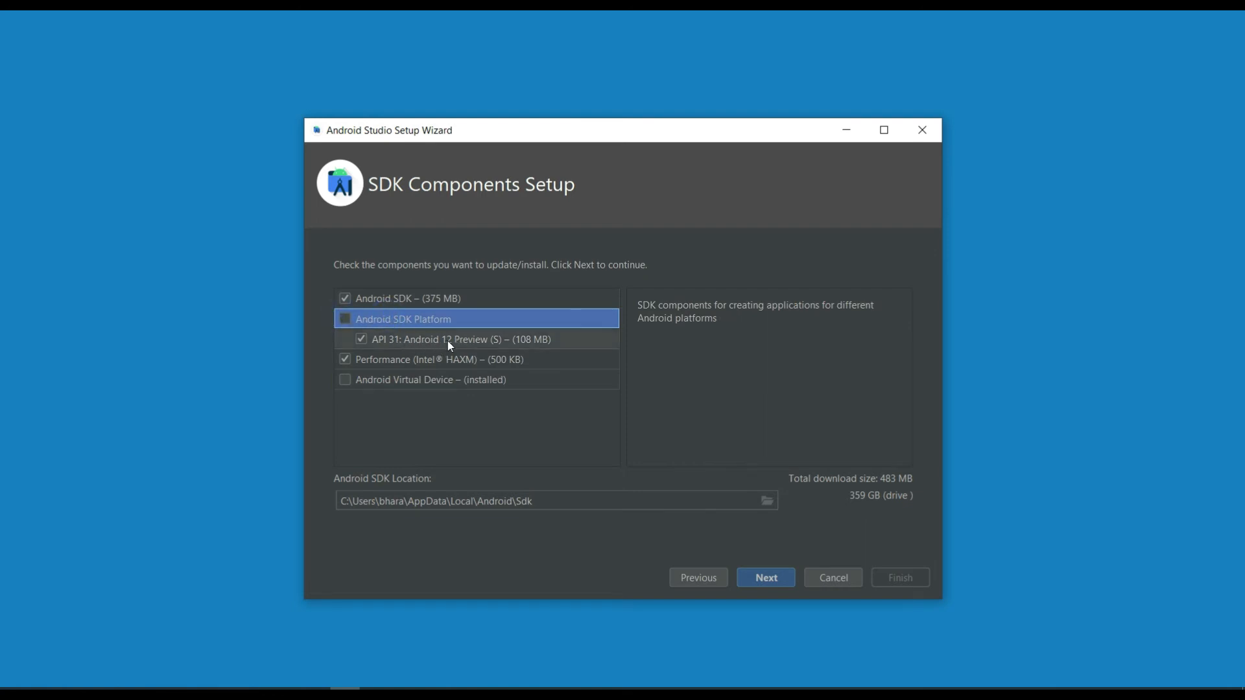
pyautogui.click(475, 345)
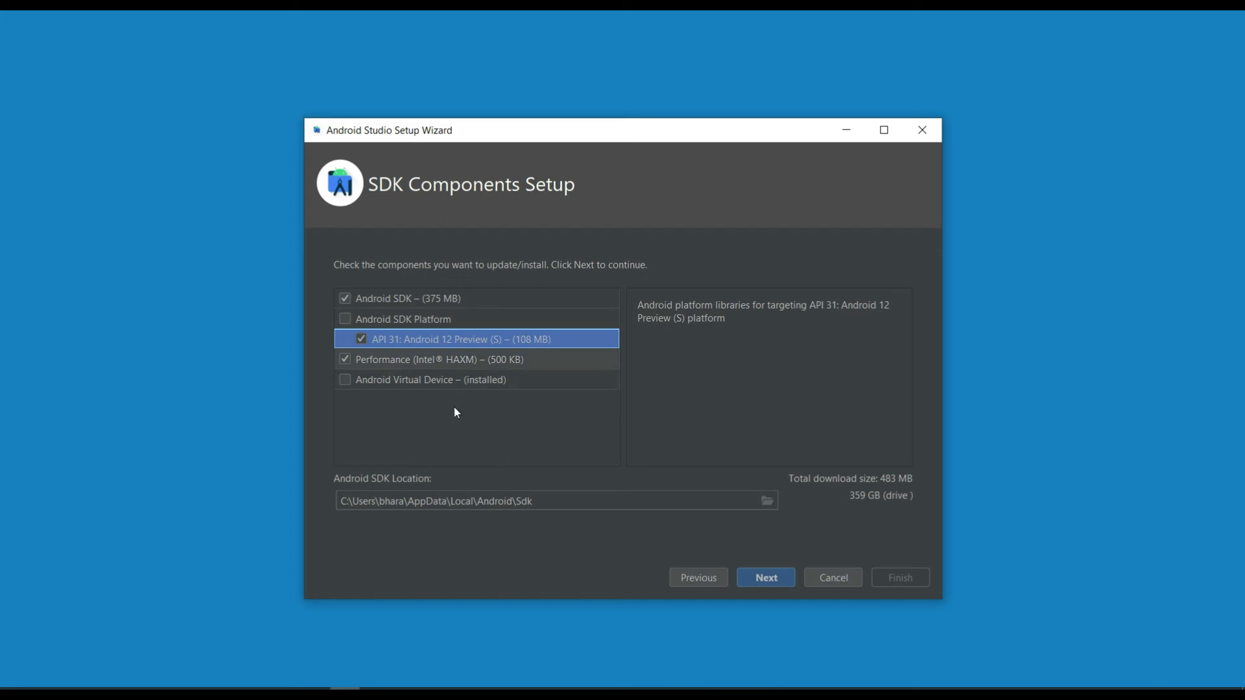
pyautogui.click(558, 498)
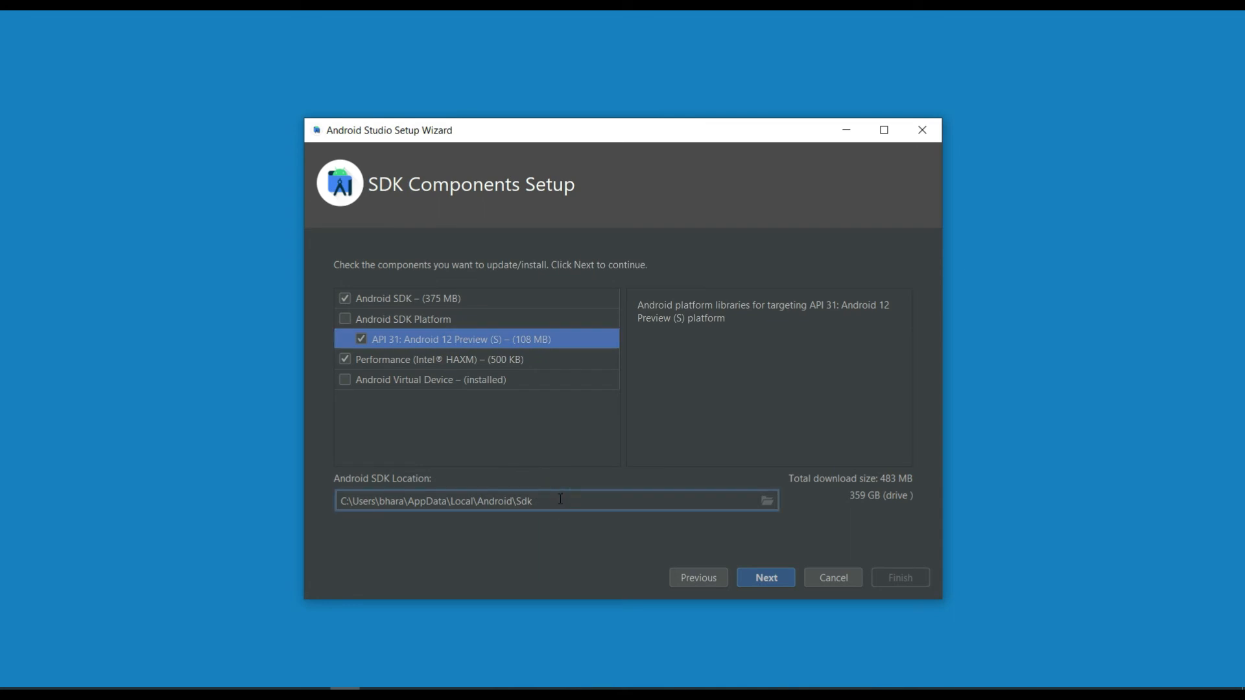
pyautogui.click(775, 573)
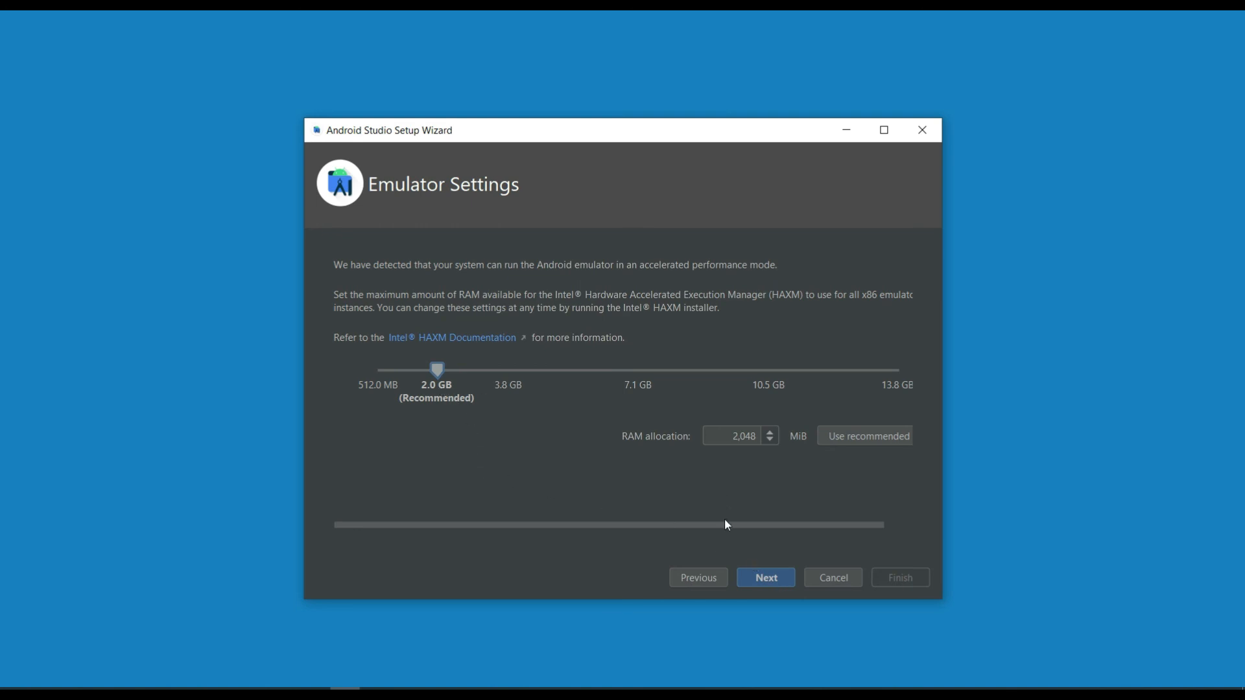
pyautogui.click(769, 581)
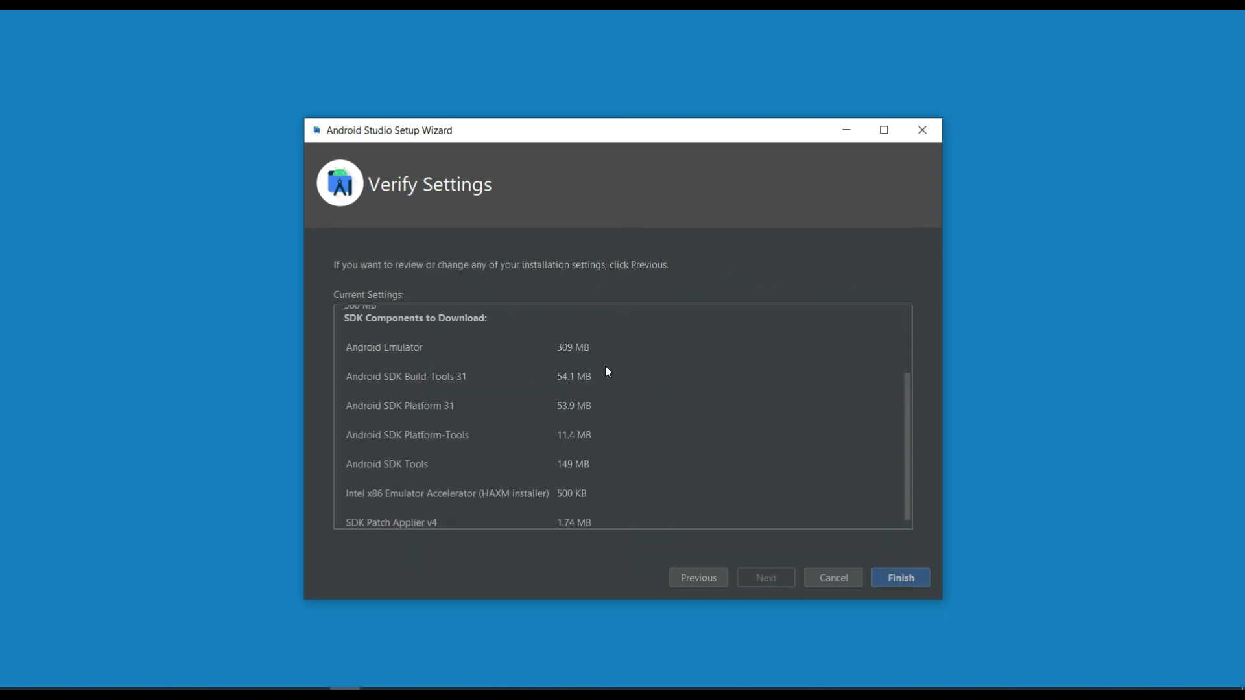
# Step: Review the summary of installation settings, download the SDK components and finish the setup wizard
pyautogui.scroll(-1, 607, 367)
pyautogui.scroll(3, 606, 367)
pyautogui.scroll(-3, 606, 367)
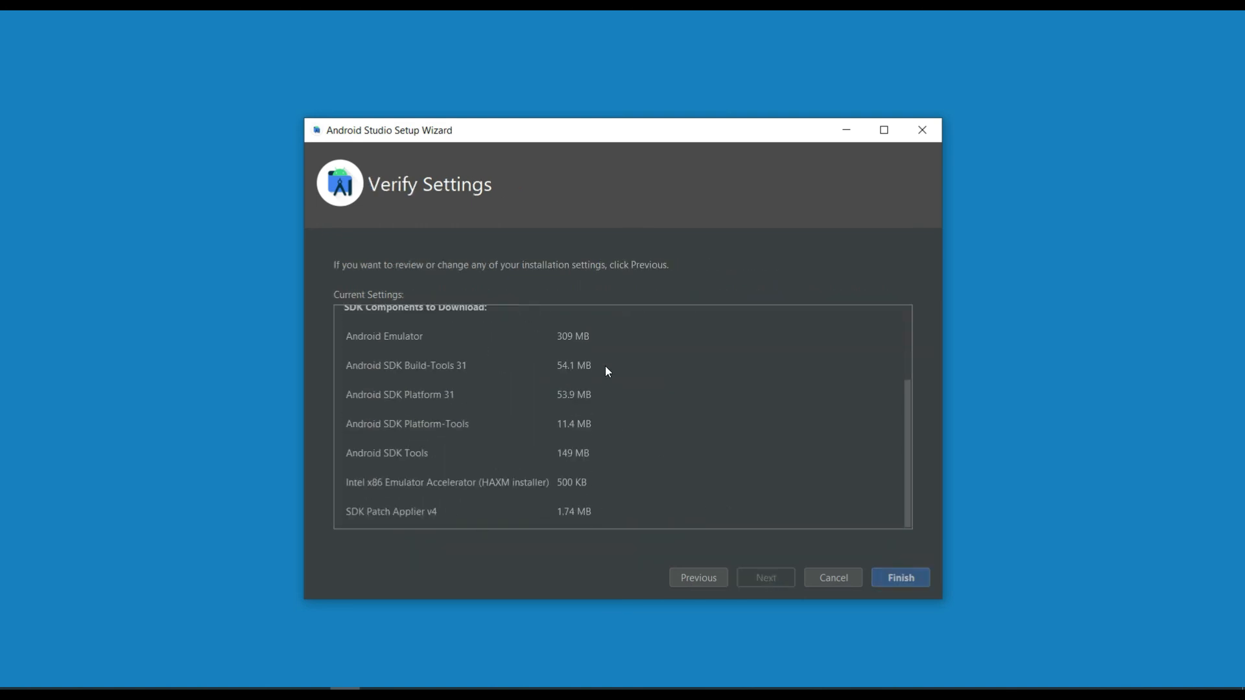
pyautogui.scroll(1, 608, 371)
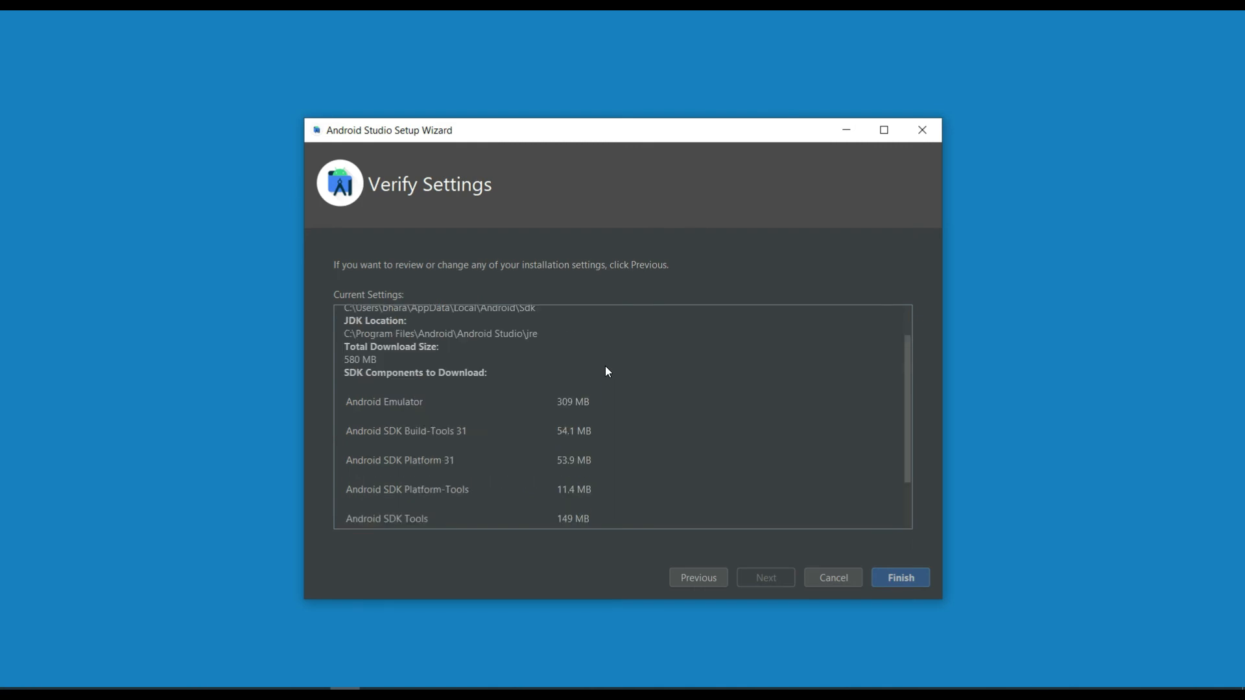
pyautogui.scroll(-1, 537, 388)
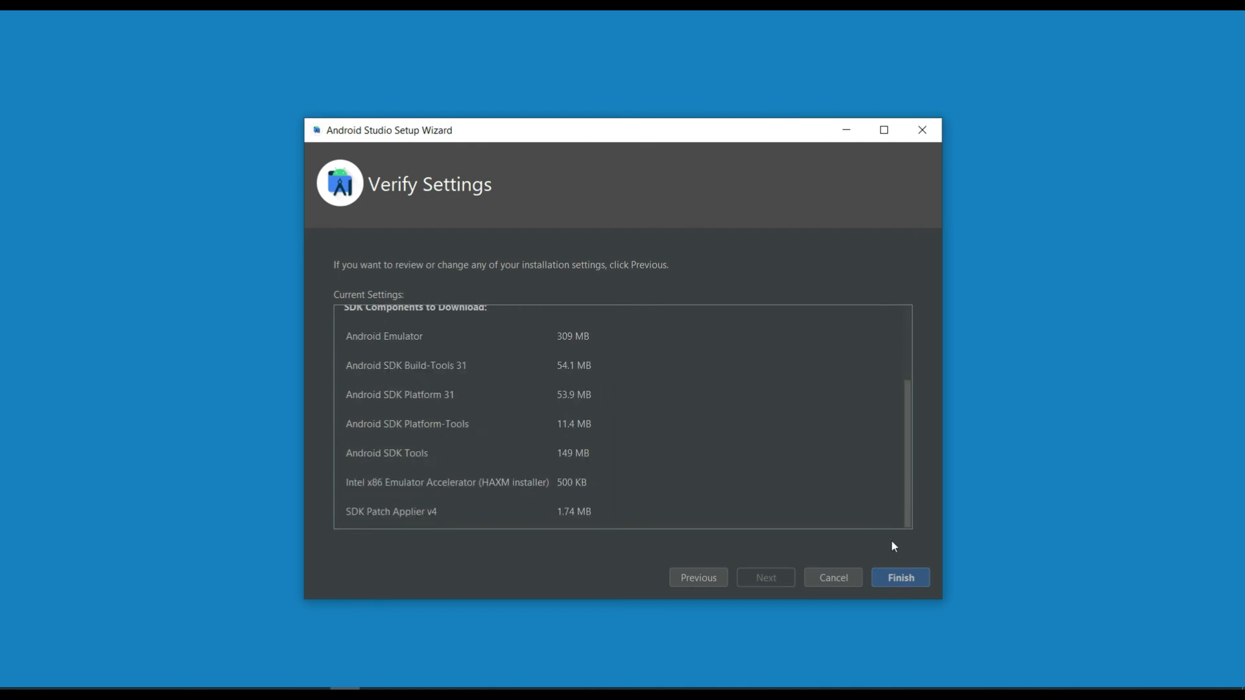
pyautogui.click(898, 579)
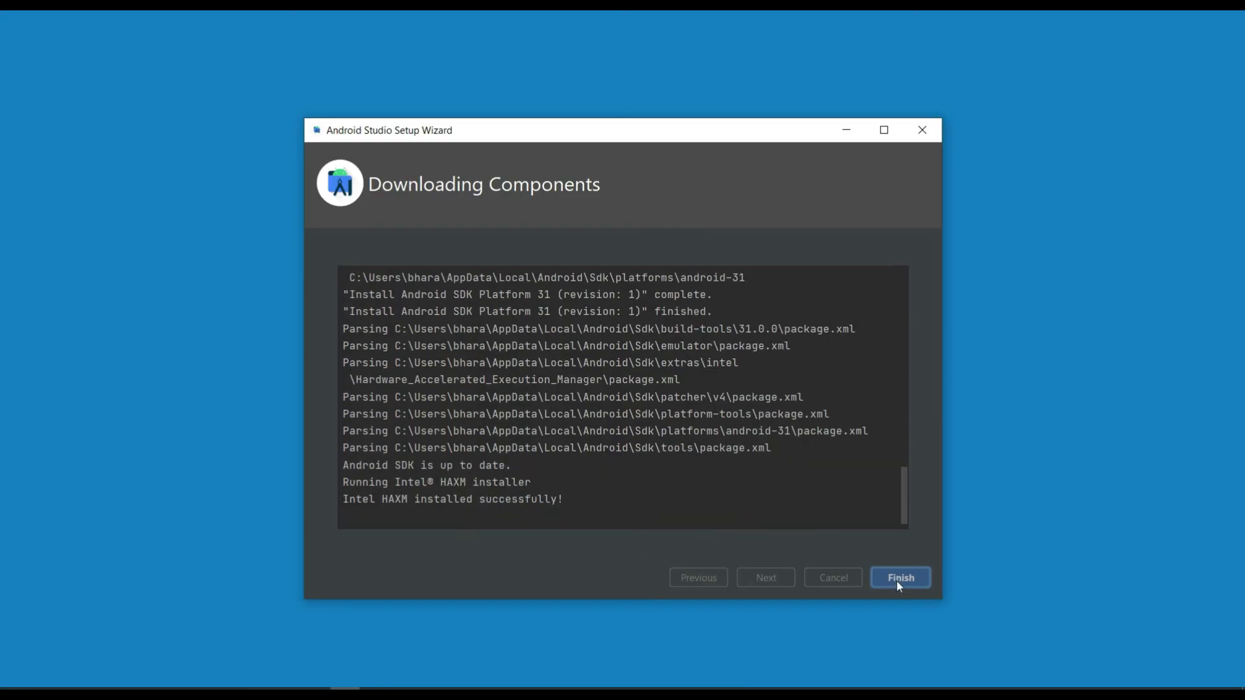
pyautogui.click(899, 586)
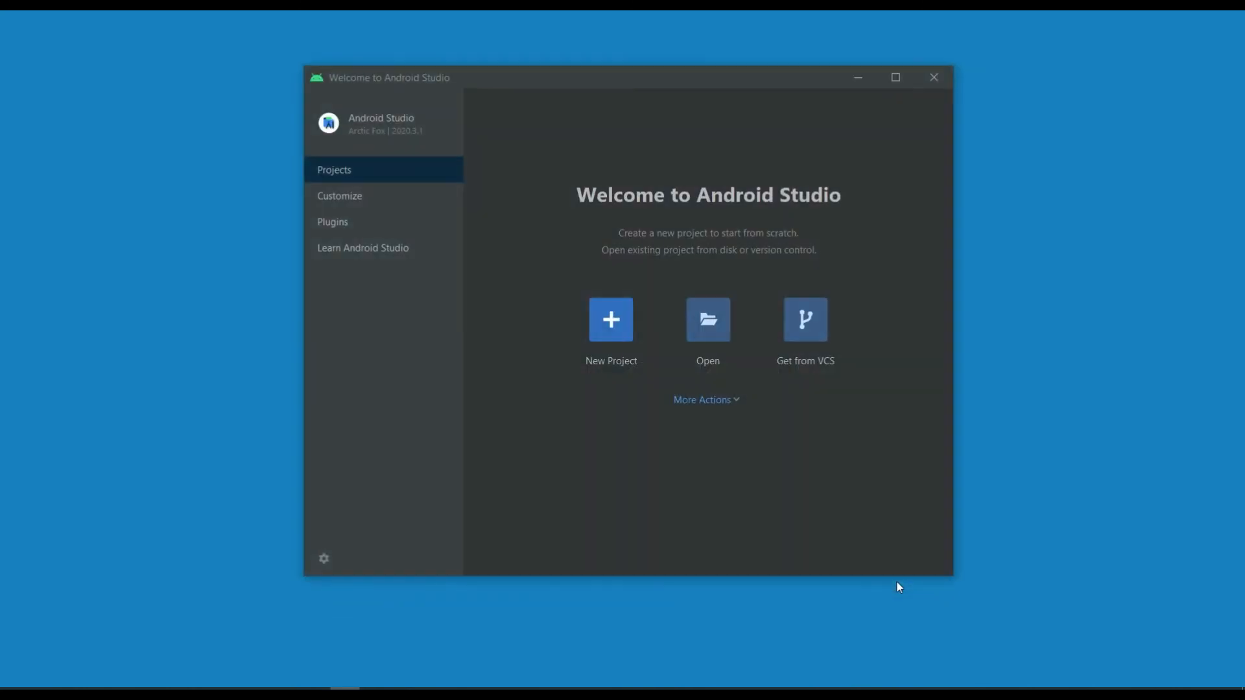